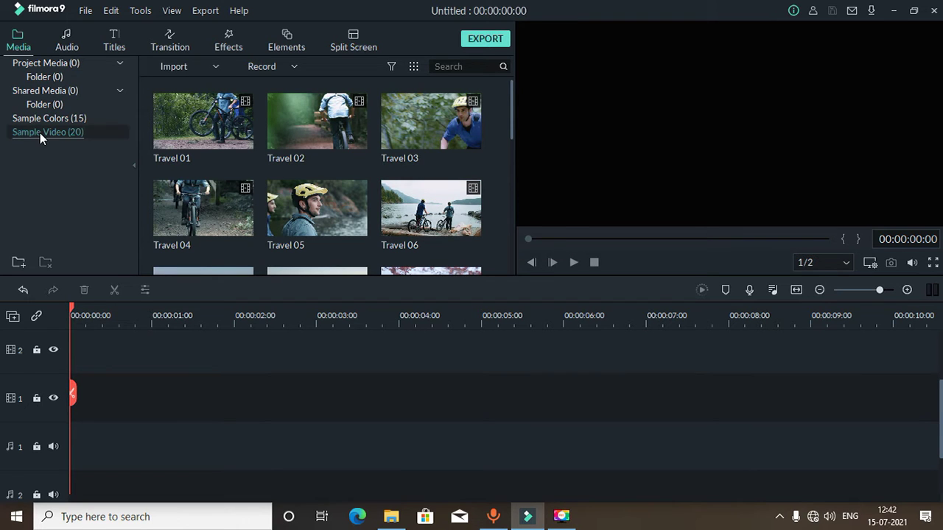
Step: Add the sample clips Travel 01, Travel 02, Travel 03 and Travel 04 in sequence to video track 1
left_click(204, 121)
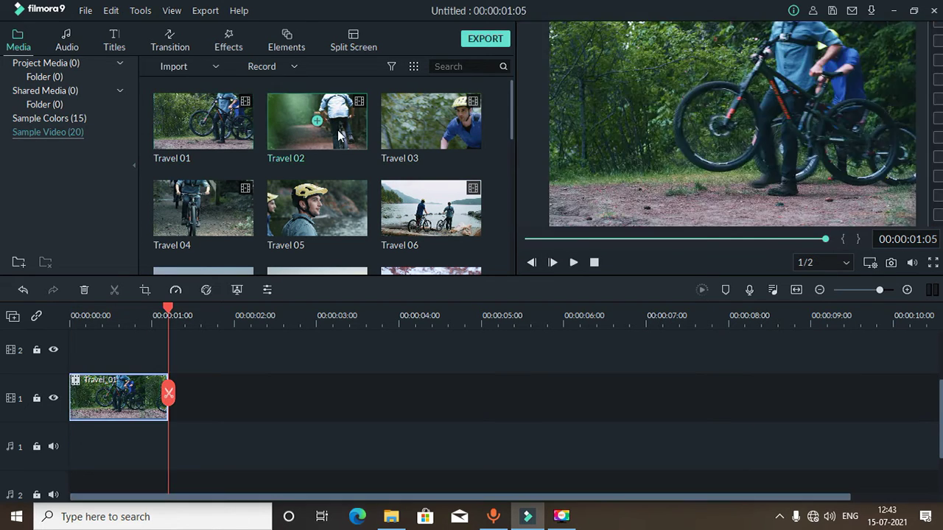
left_click(317, 121)
left_click(431, 121)
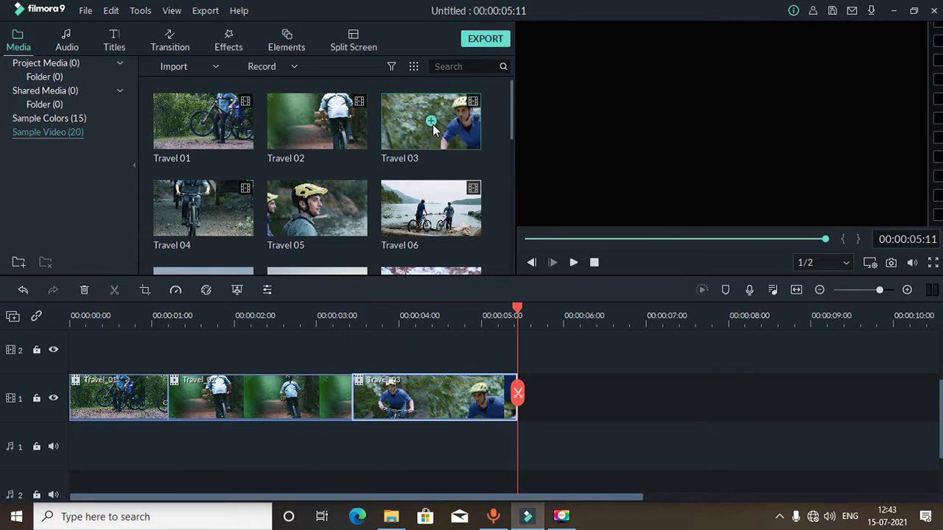
left_click(205, 209)
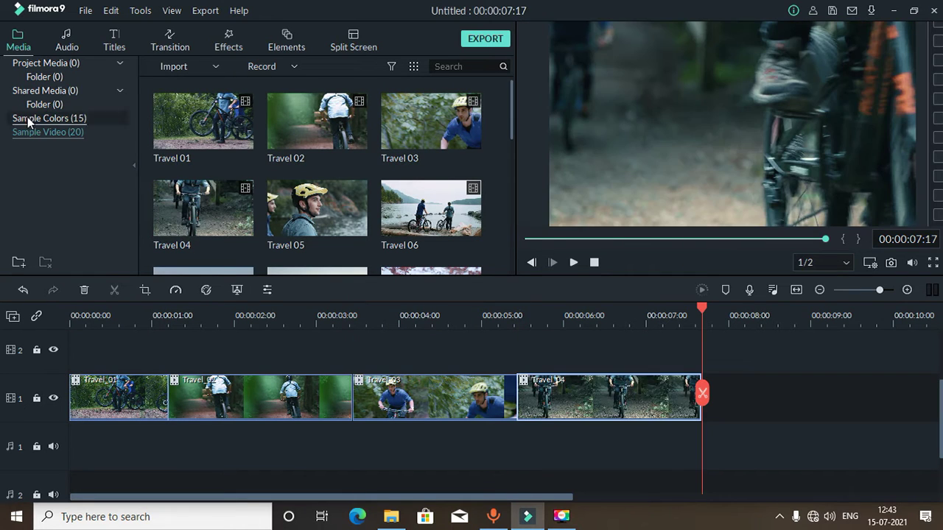
Step: Place the Title 32 preset on video track 2, starting at the beginning of the timeline
left_click(114, 41)
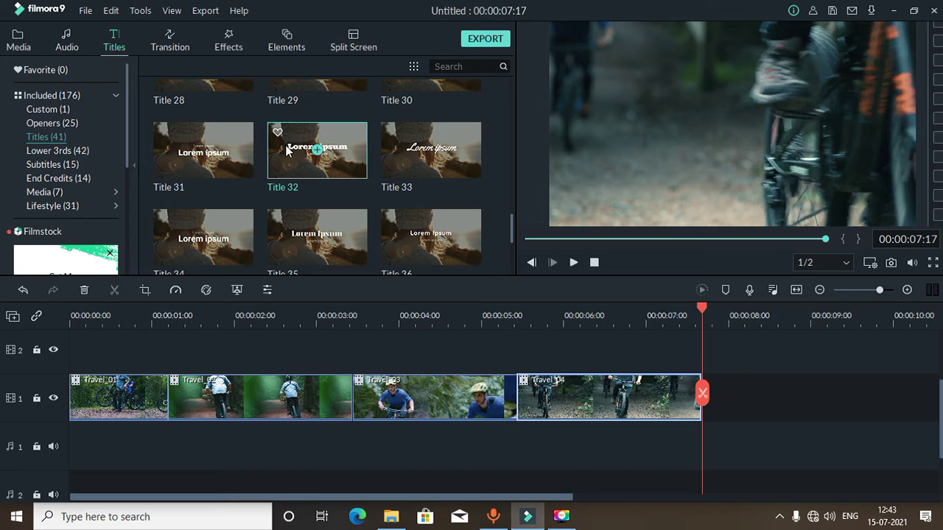
left_click_drag(281, 154, 59, 491)
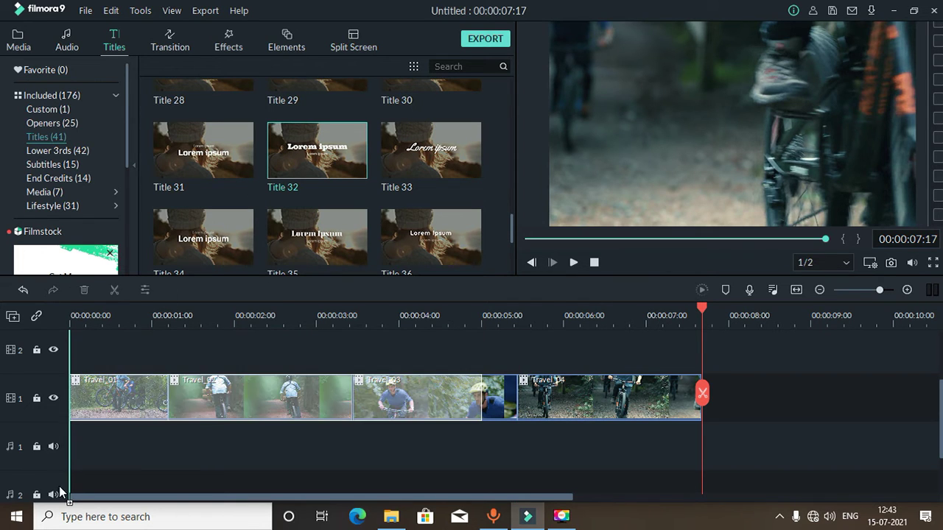
left_click_drag(73, 524, 76, 415)
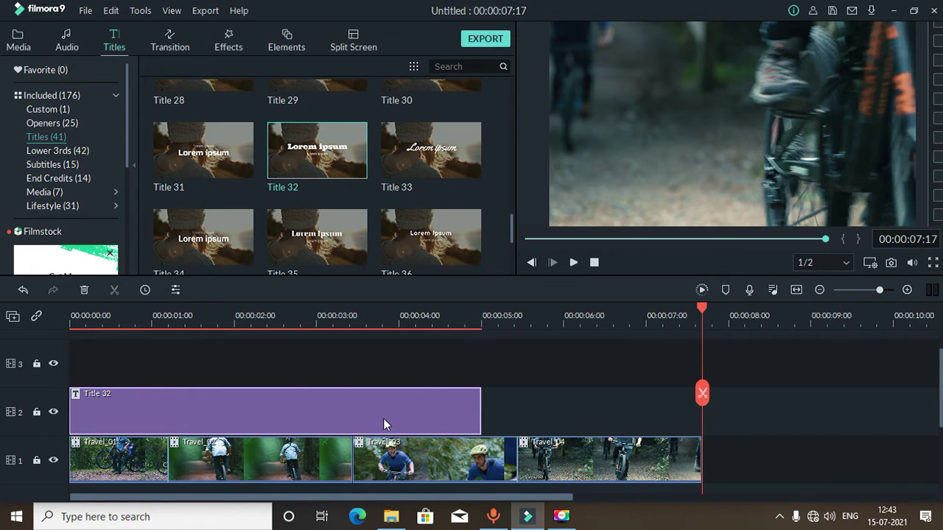
Step: Open the Title 32 clip in the advanced text editor and delete both Lorem ipsum text boxes
double_click(290, 399)
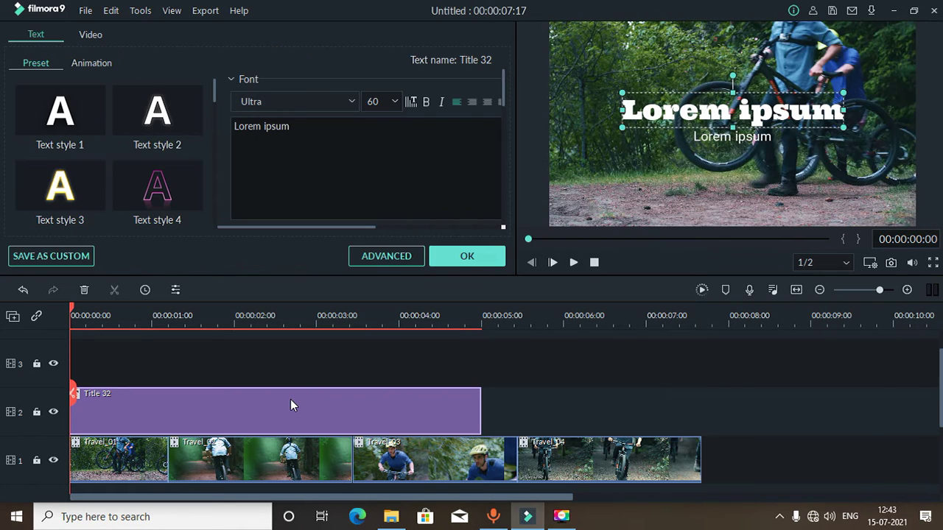
left_click(386, 256)
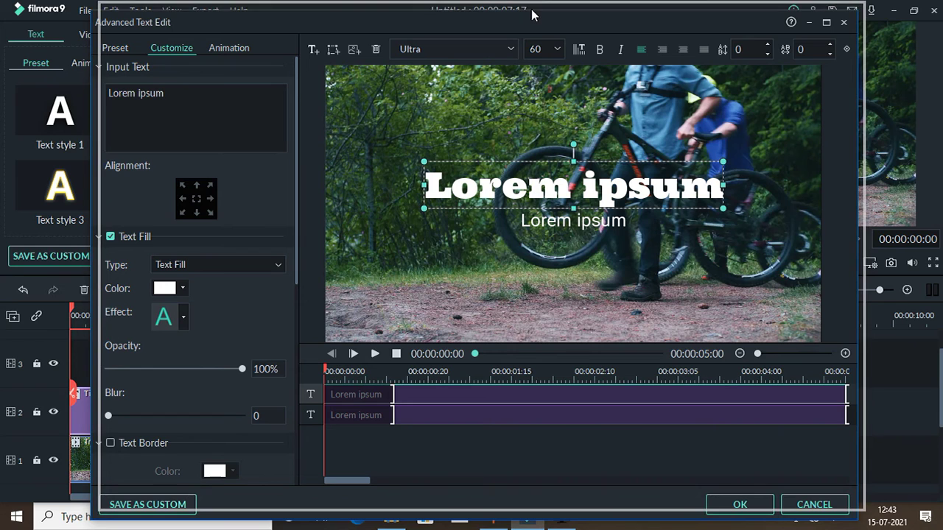
left_click_drag(524, 17, 531, 9)
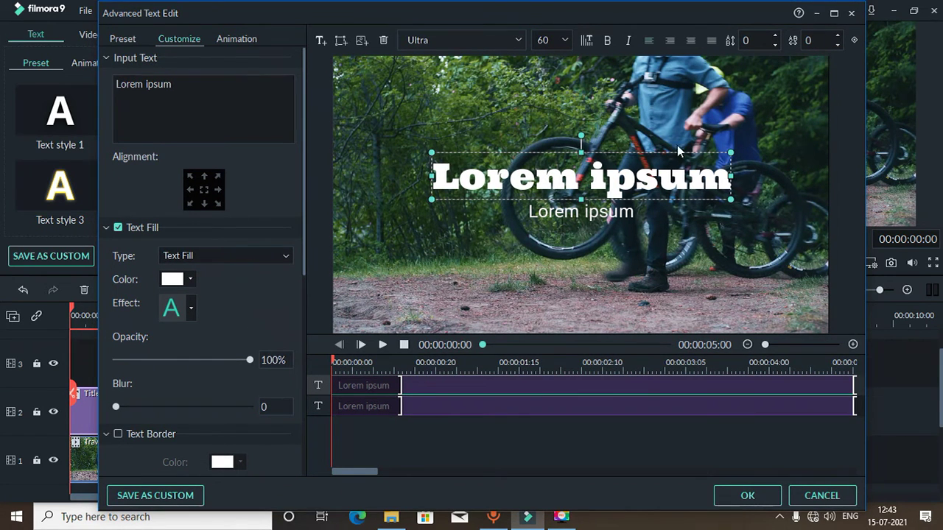
key("Delete")
left_click(573, 214)
key("Delete")
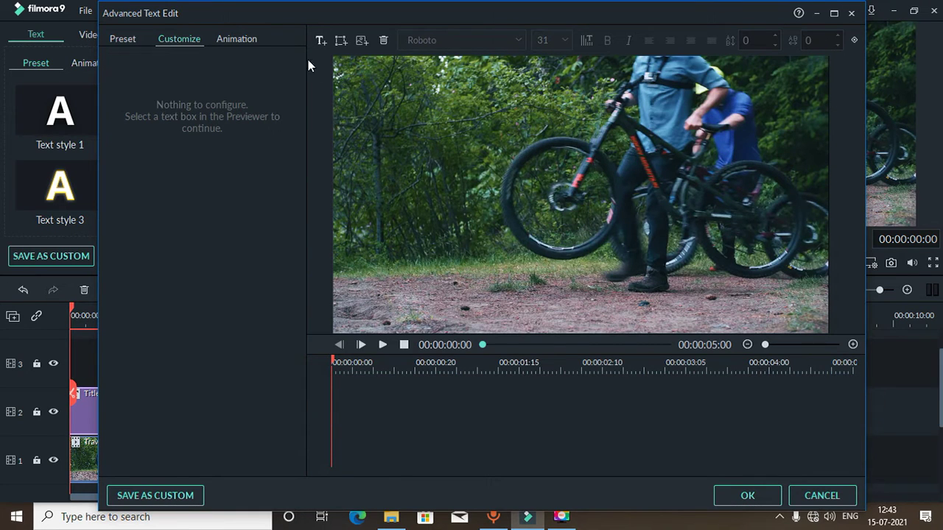
Step: Insert a rectangle shape into the title and clear its placeholder text
left_click(341, 40)
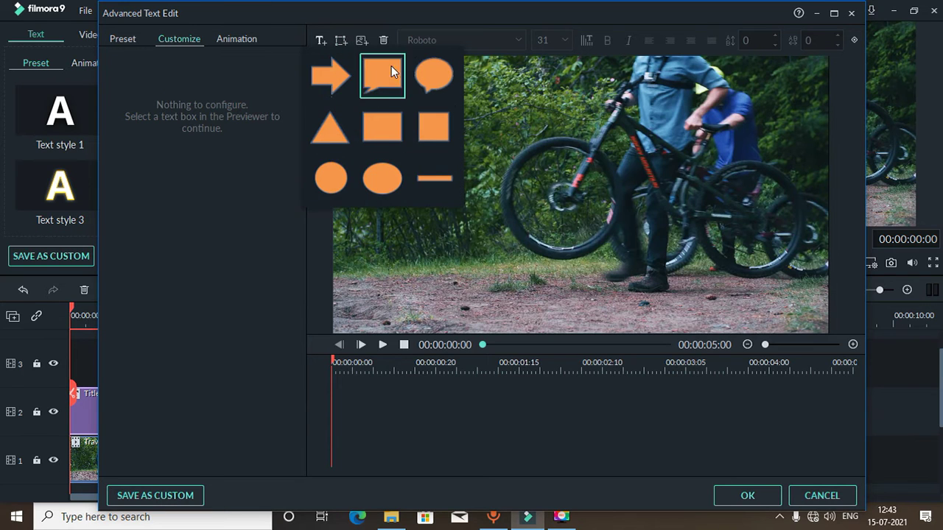
left_click(380, 119)
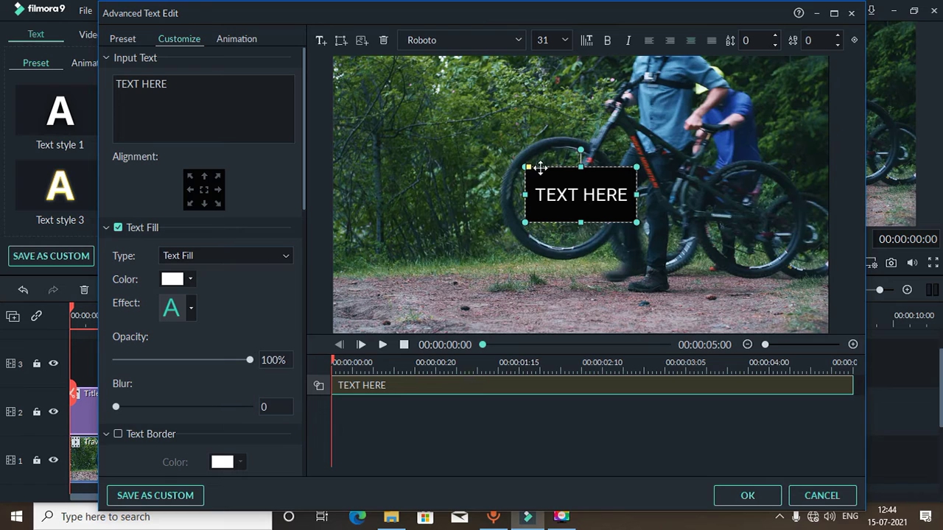
left_click_drag(186, 85, 112, 82)
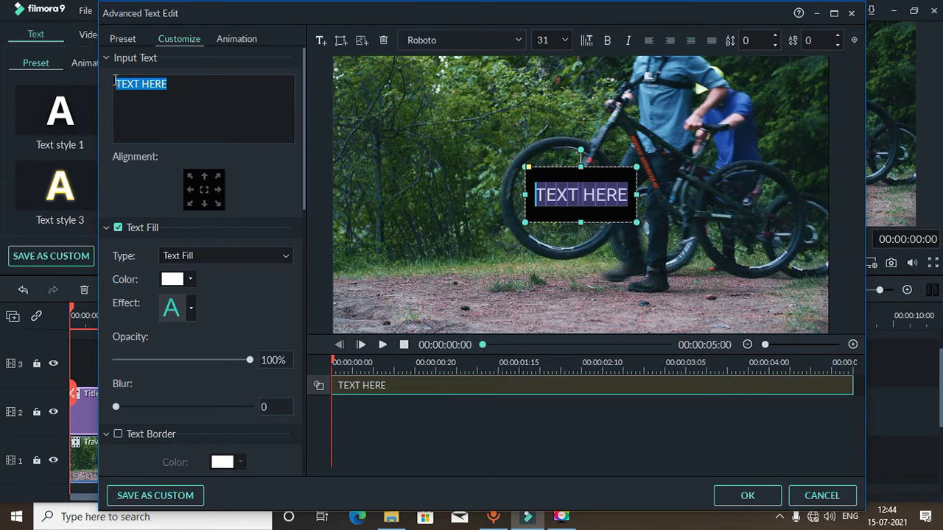
key("BackSpace")
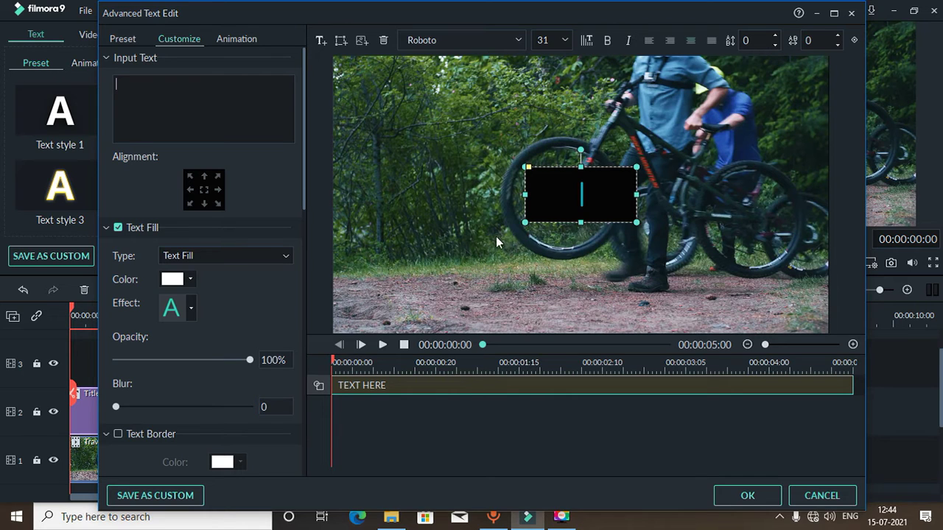
Step: Enlarge the rectangle to cover the whole video frame and set its shape fill color to black
left_click_drag(526, 221, 394, 312)
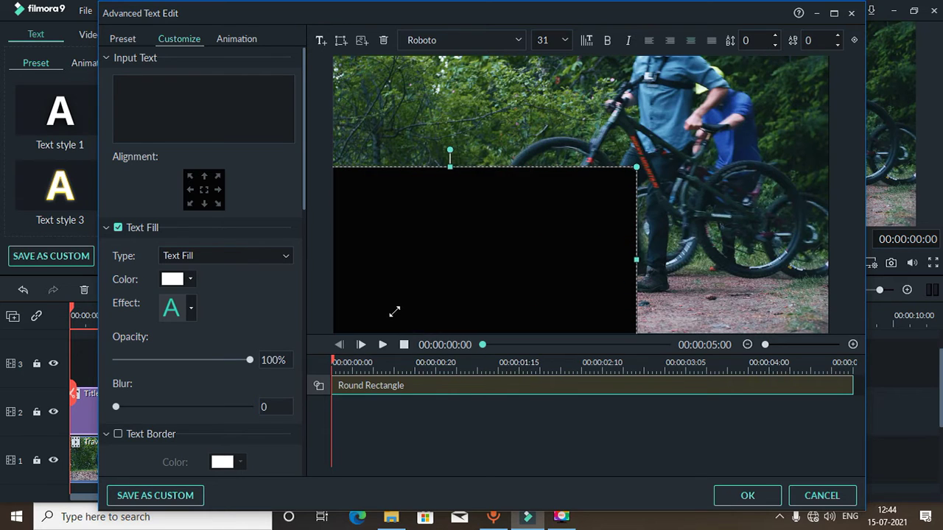
left_click_drag(637, 168, 761, 122)
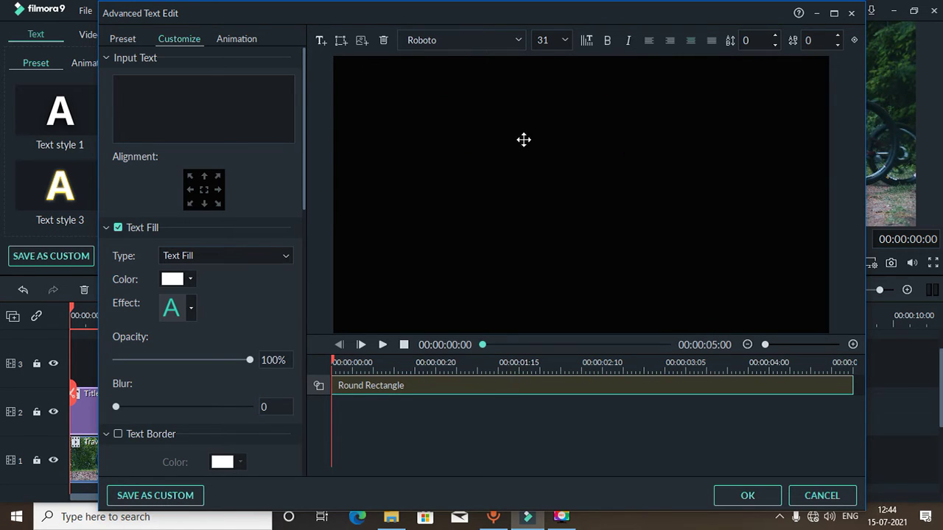
left_click_drag(303, 194, 302, 358)
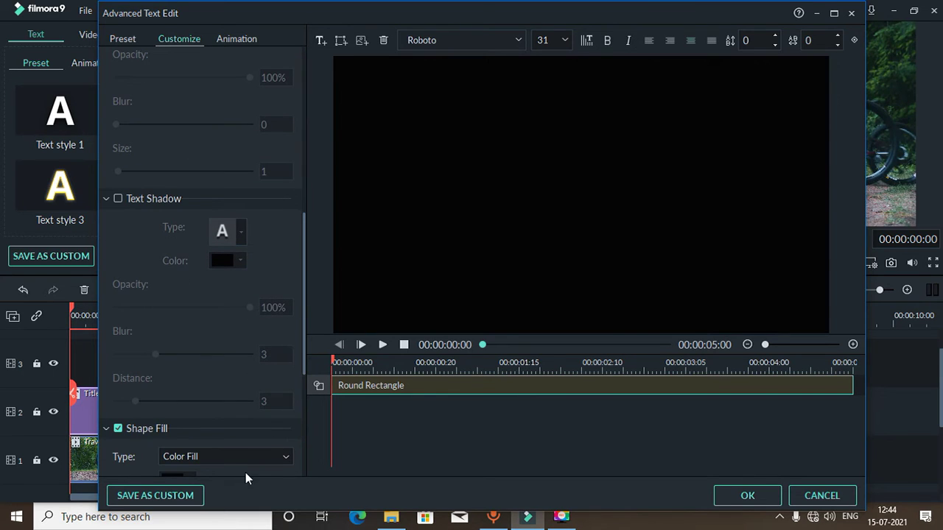
left_click_drag(303, 372, 307, 427)
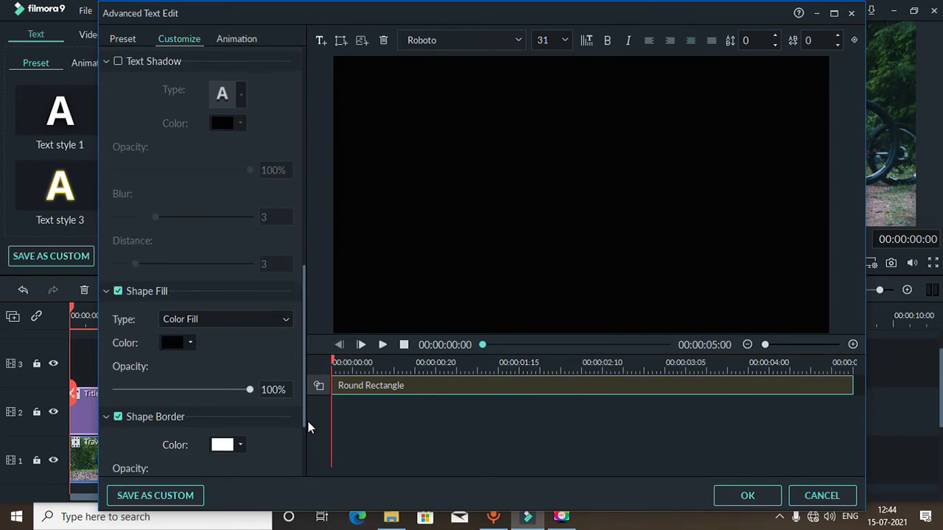
left_click(190, 341)
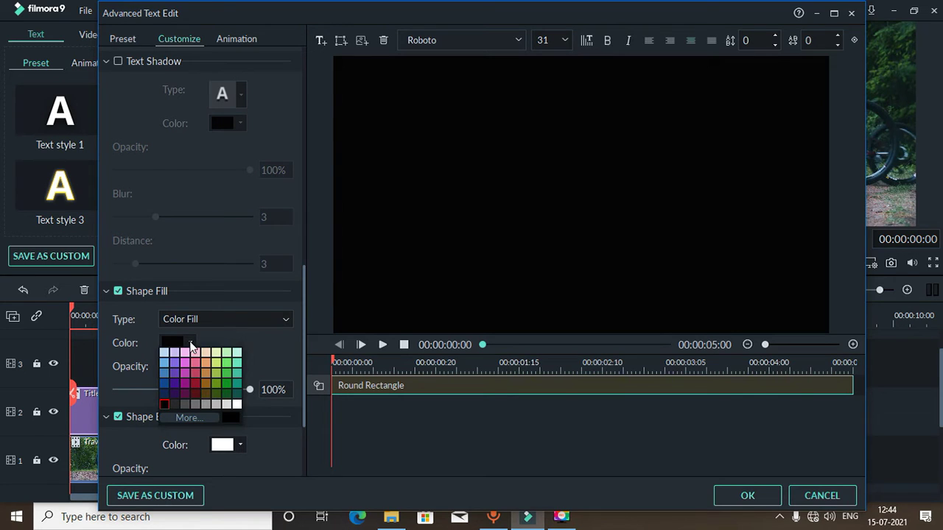
left_click(162, 406)
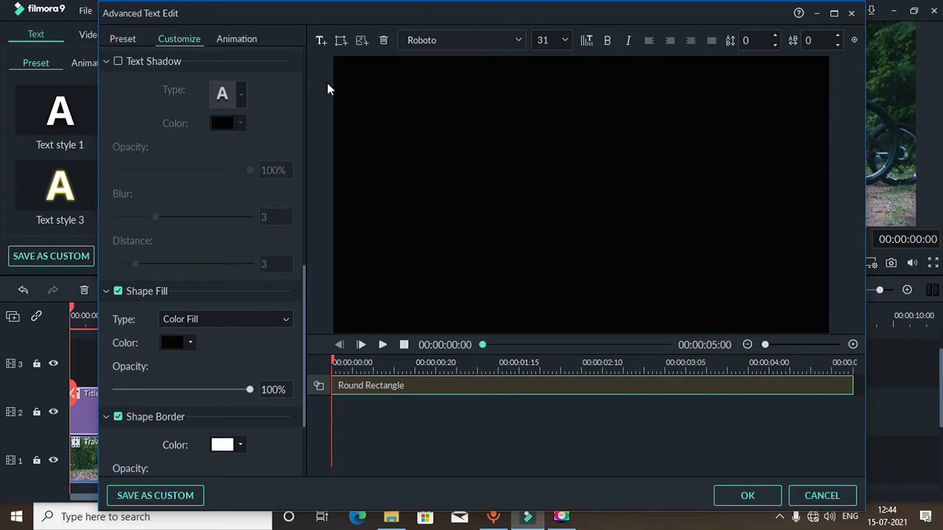
Step: Add a text box over the black rectangle and replace its placeholder text with RIDING
left_click(321, 40)
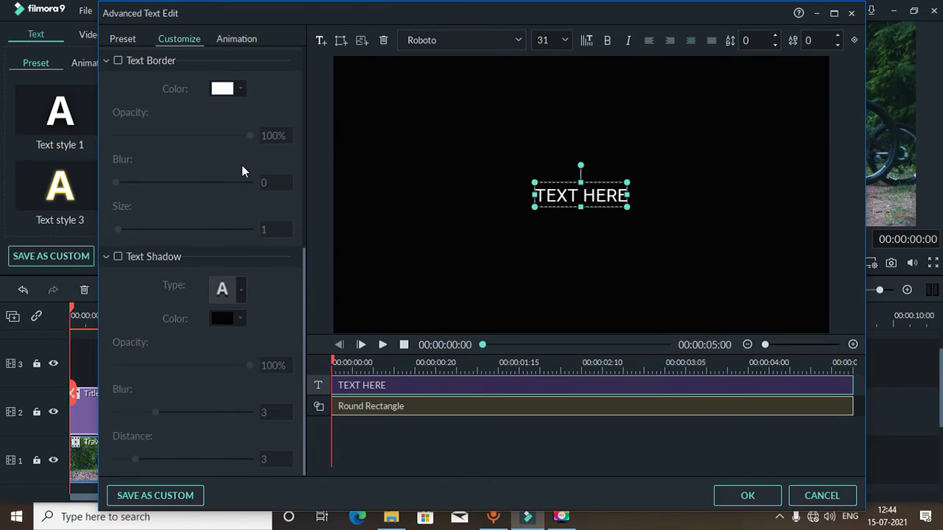
scroll(241, 171, "up", 4)
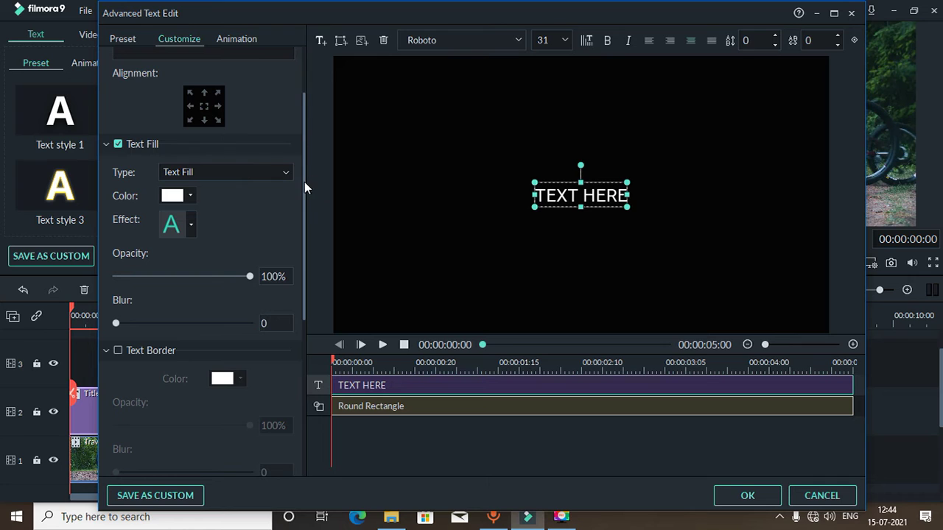
scroll(304, 182, "up", 3)
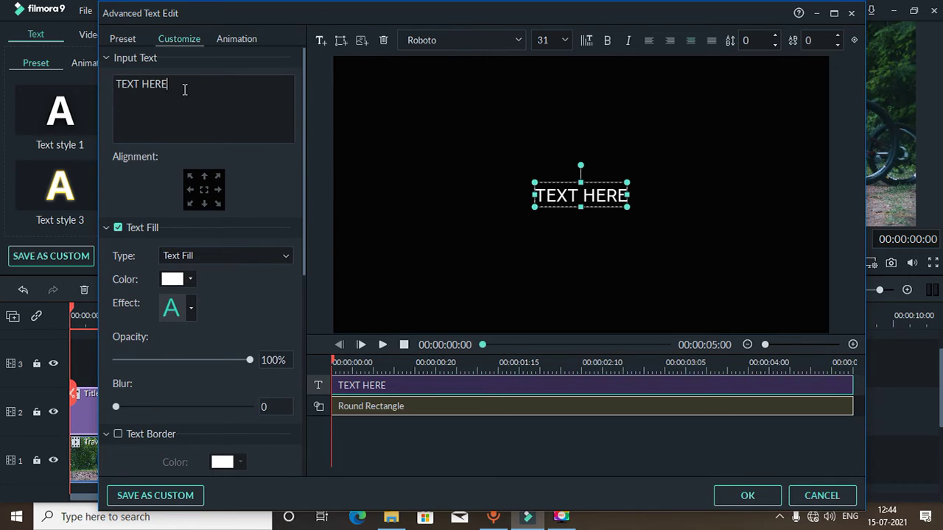
triple_click(184, 89)
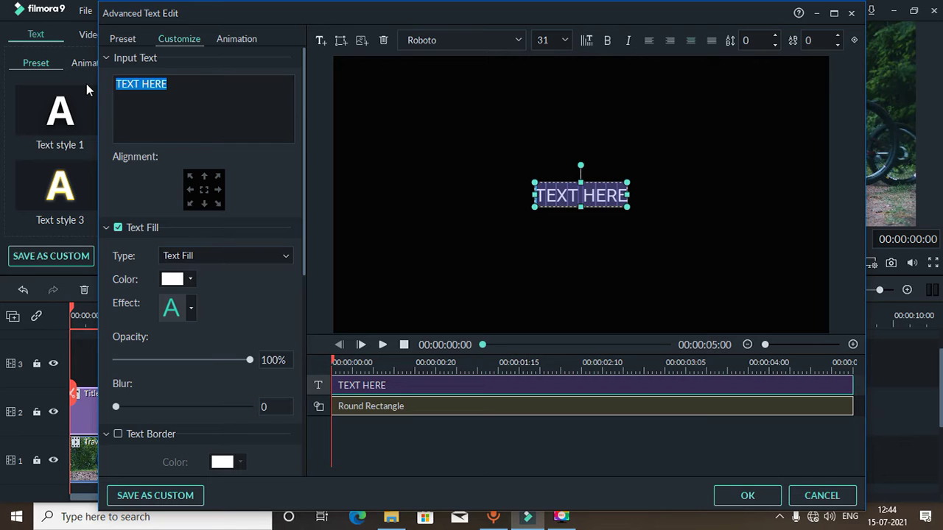
key("BackSpace")
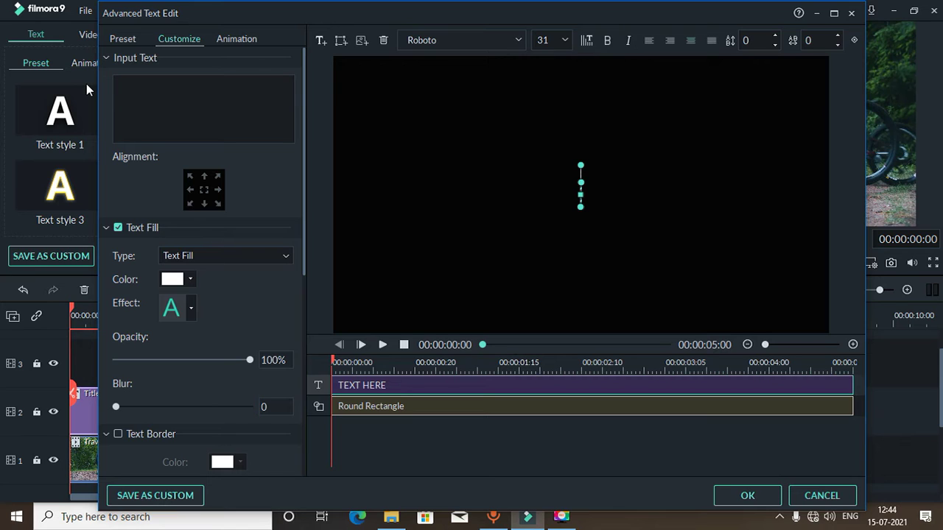
type("RIDI")
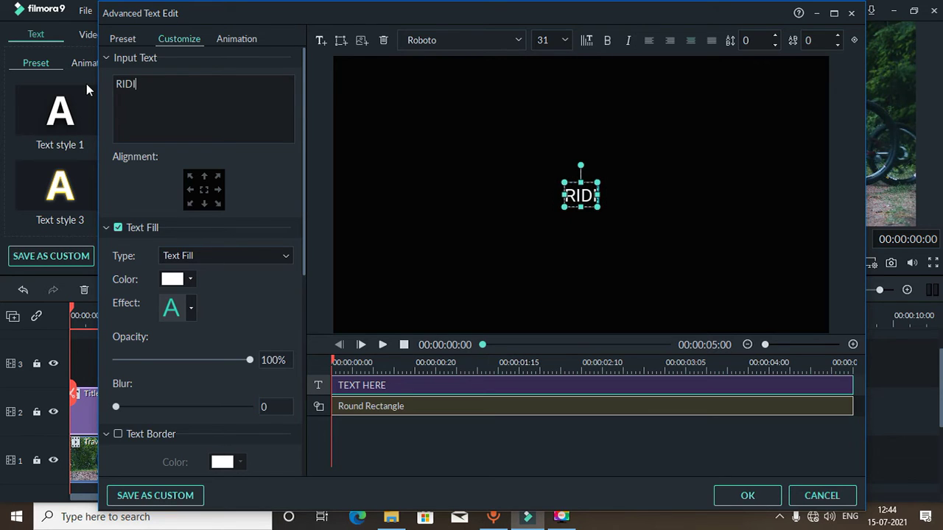
type("NG")
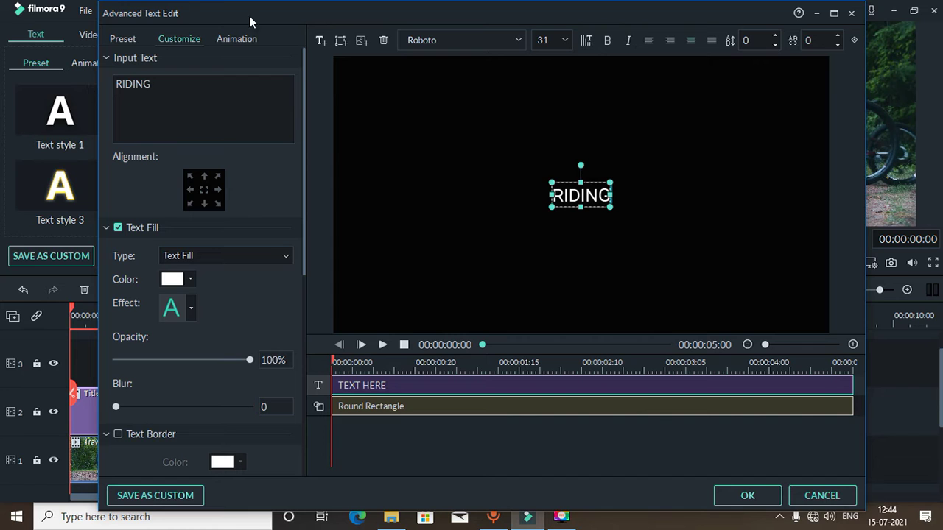
Step: Set the RIDING text's font to Impact and its size to 300
left_click(518, 41)
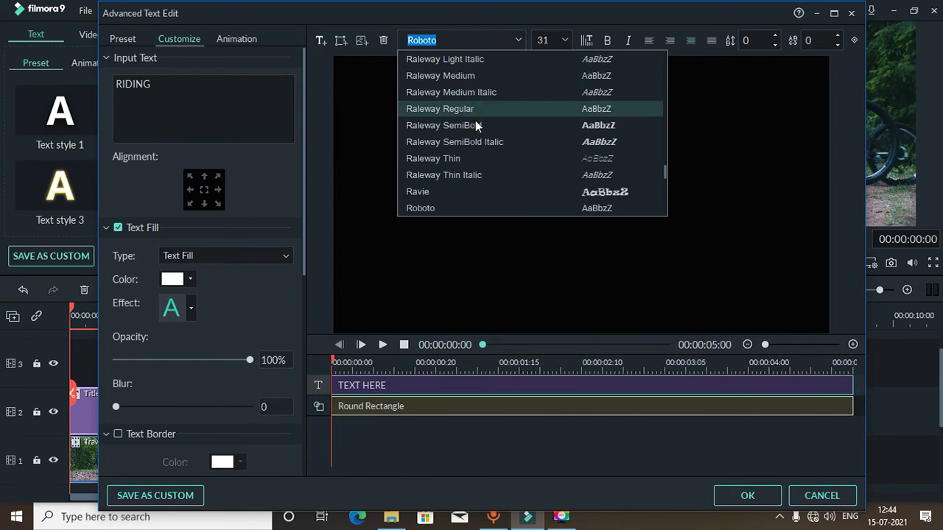
scroll(475, 188, "up", 18)
scroll(475, 188, "up", 20)
scroll(474, 188, "down", 2)
scroll(485, 195, "up", 2)
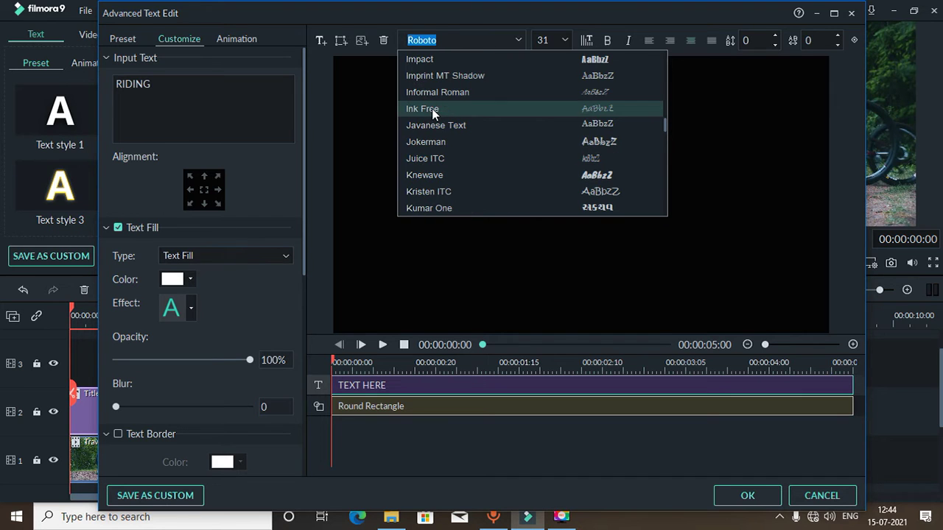
left_click(448, 64)
double_click(557, 40)
key("BackSpace")
type("300")
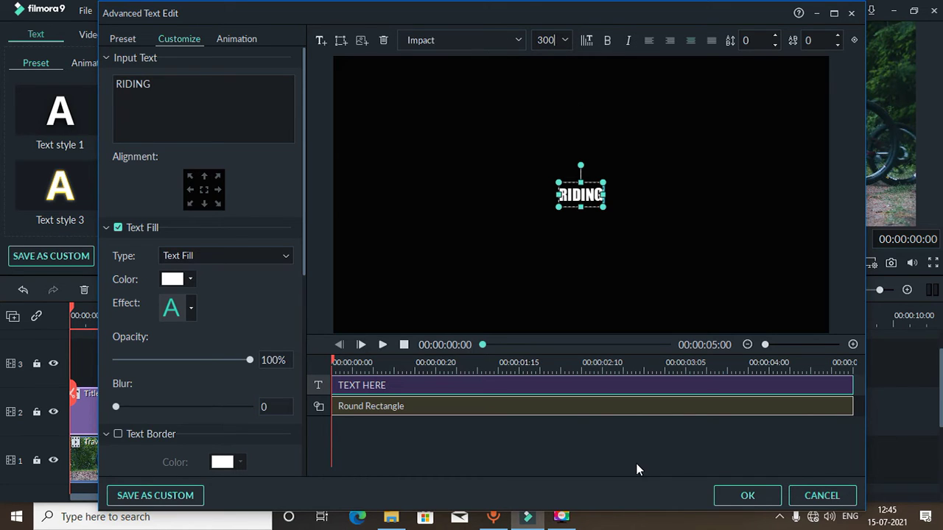
key("Return")
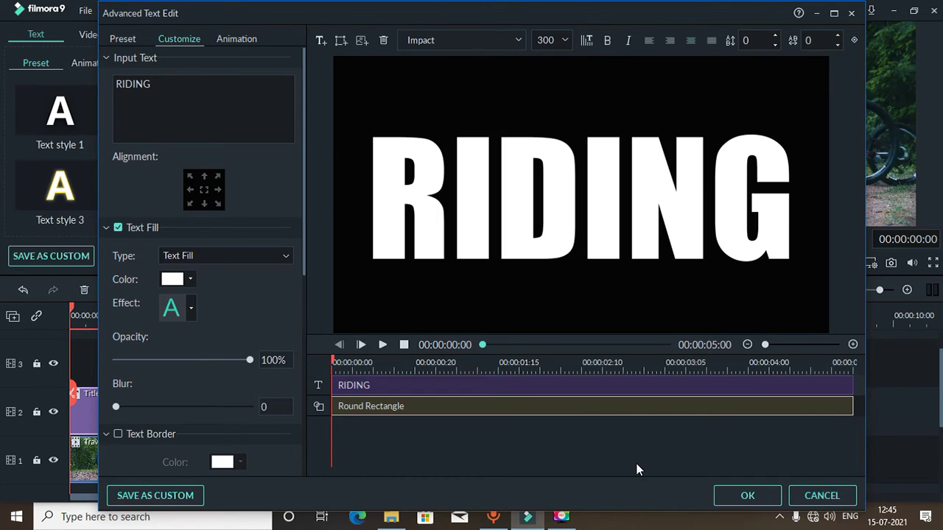
Step: Apply the RichTick animation to the RIDING text layer
left_click(235, 40)
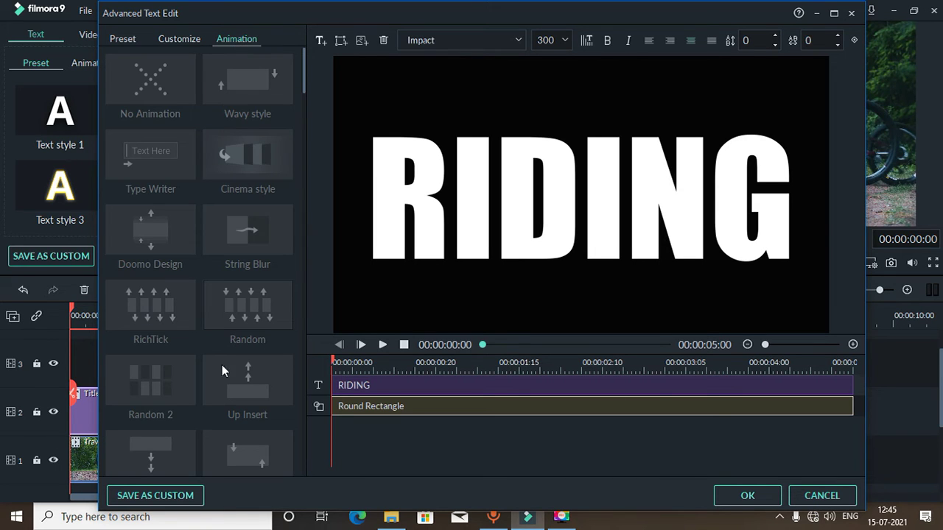
left_click(476, 390)
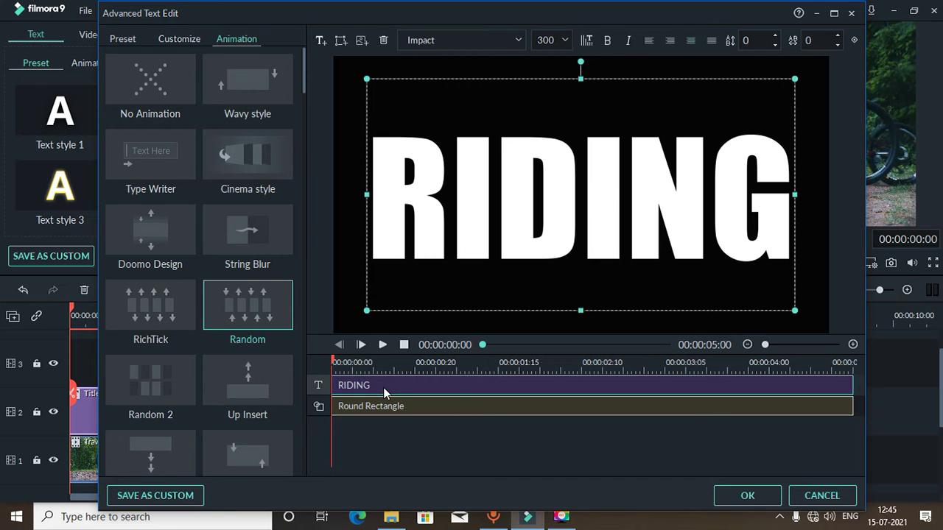
scroll(191, 267, "down", 10)
scroll(190, 271, "up", 15)
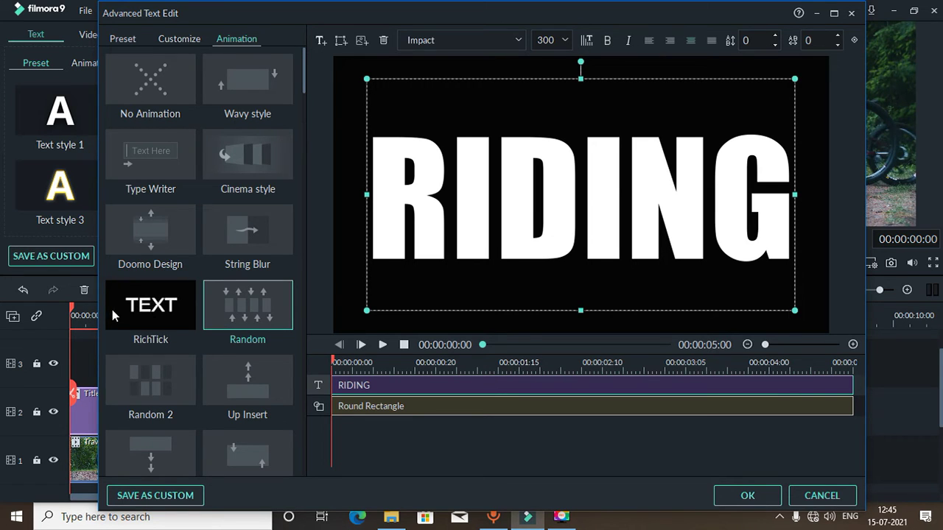
left_click(157, 308)
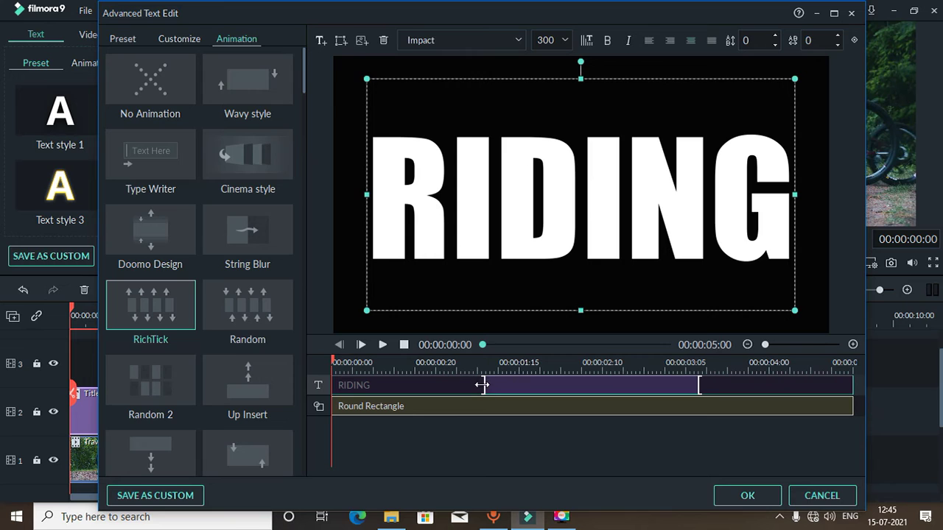
Step: Shorten the RIDING text's animation so its intro ends at about 00:00:00:14 and its outro starts at about 00:00:04:13, and apply the title edits
left_click_drag(482, 385, 382, 391)
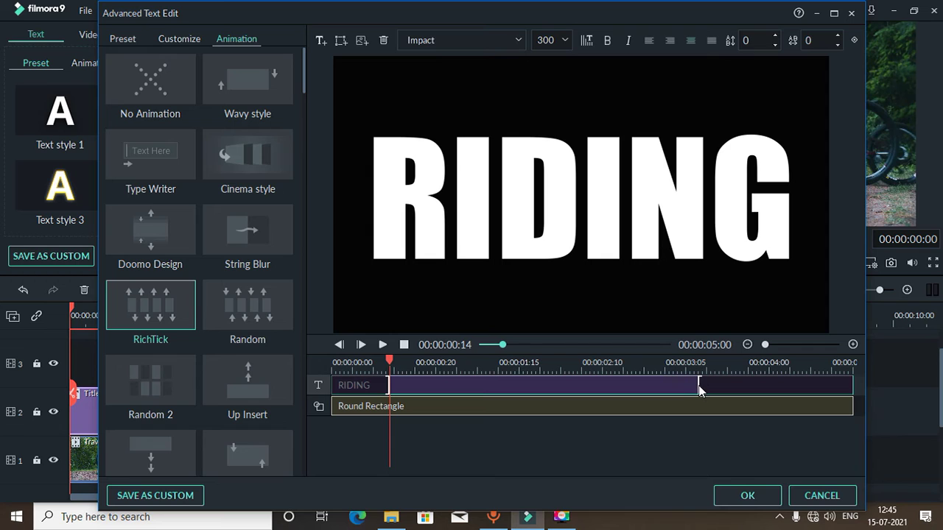
left_click_drag(699, 383, 806, 392)
left_click_drag(825, 397, 807, 397)
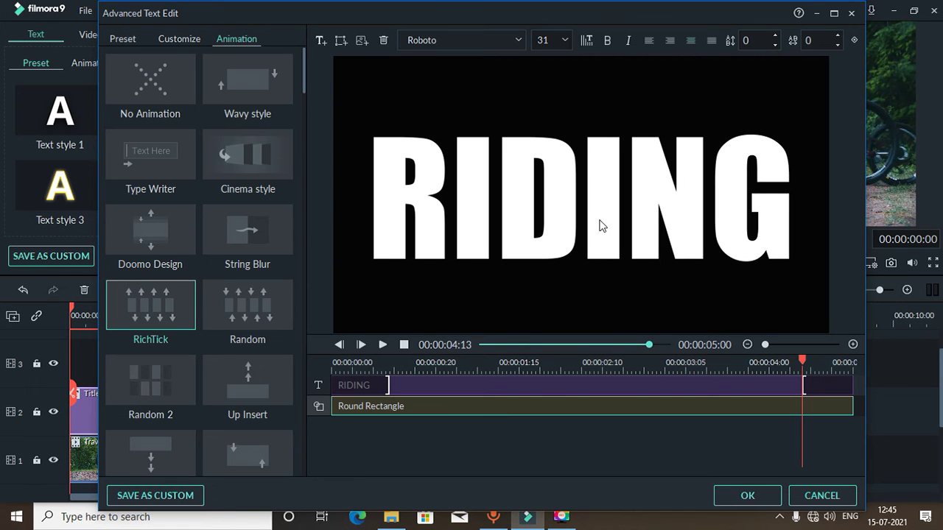
left_click(730, 488)
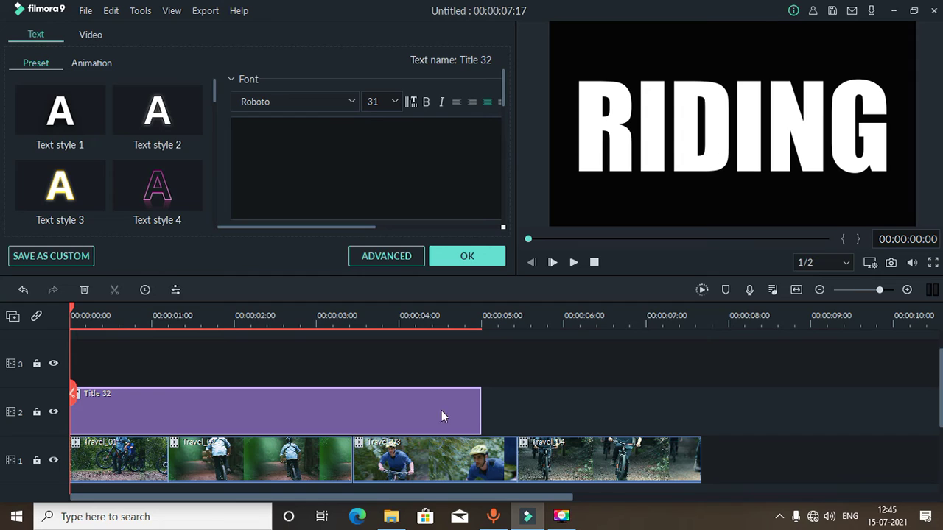
Step: Extend the title clip on track 2 to the end of the Travel_04 clip and preview the title animation
mouse_move(295, 424)
left_mouse_down()
mouse_move(326, 423)
mouse_move(290, 423)
left_mouse_up()
left_click_drag(482, 414, 700, 414)
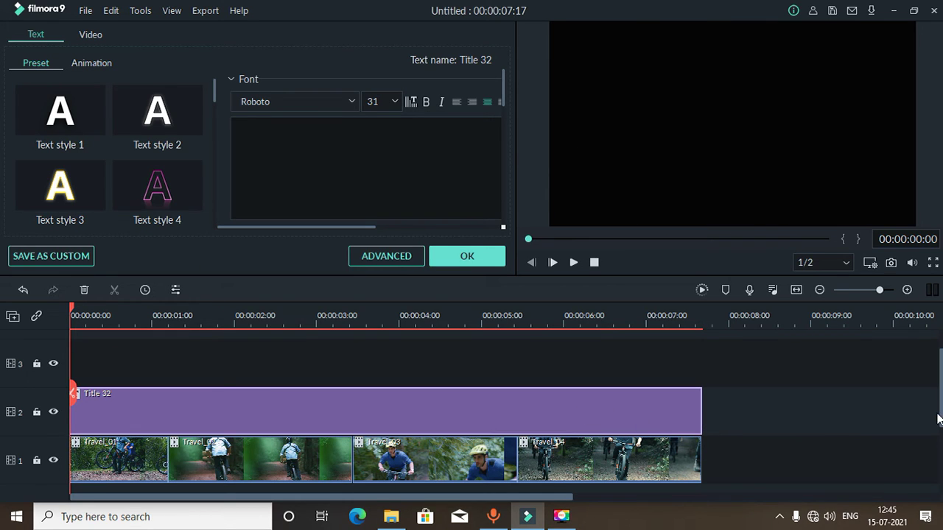
scroll(472, 412, "down", 1)
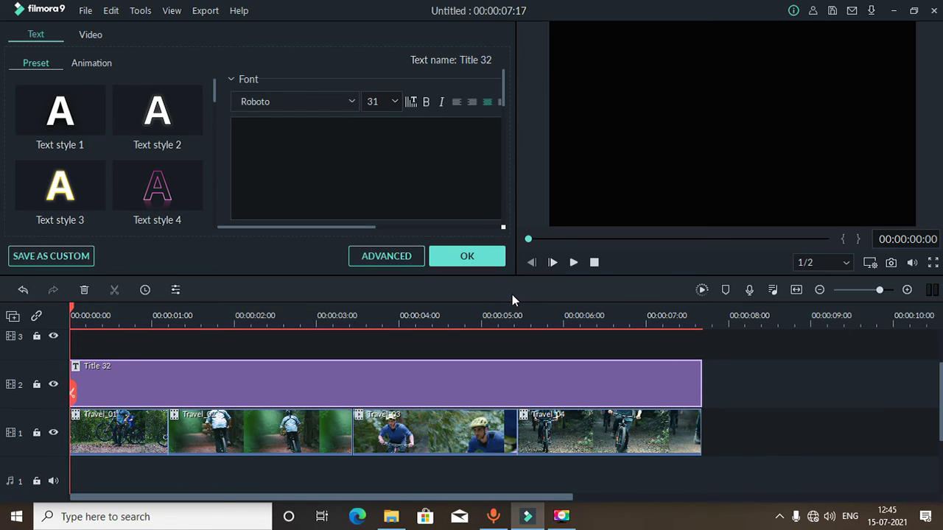
key("space")
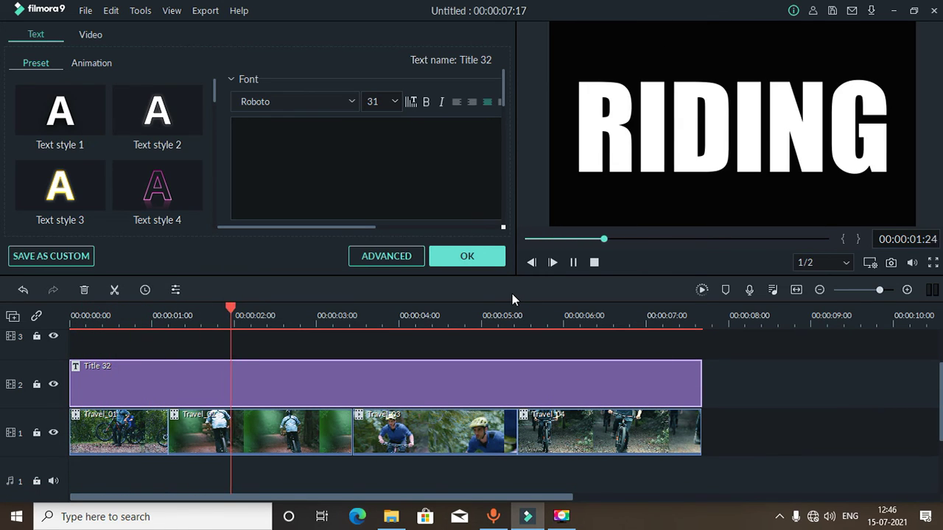
key("space")
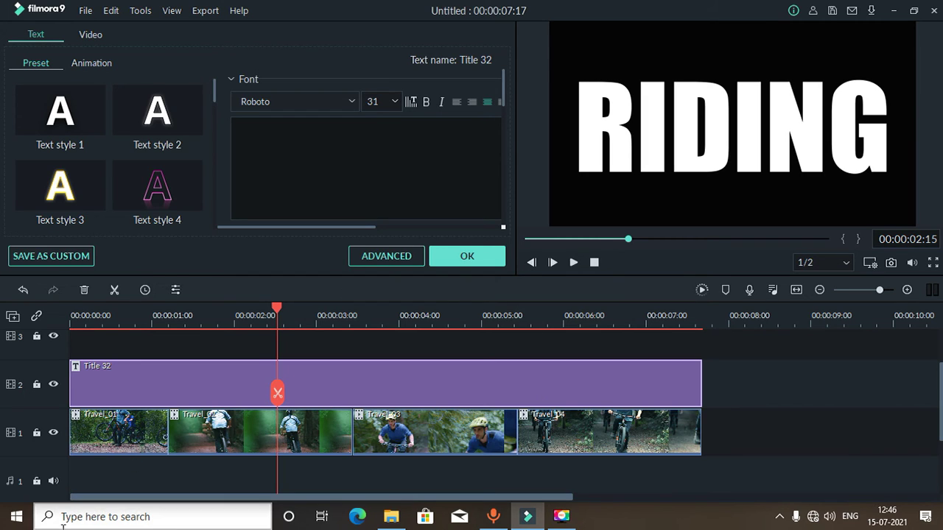
Step: Move the Travel_01, Travel_02, Travel_03 and Travel_04 clips from track 1 to track 3 above the title, keeping their order and timing
left_click_drag(114, 440, 107, 340)
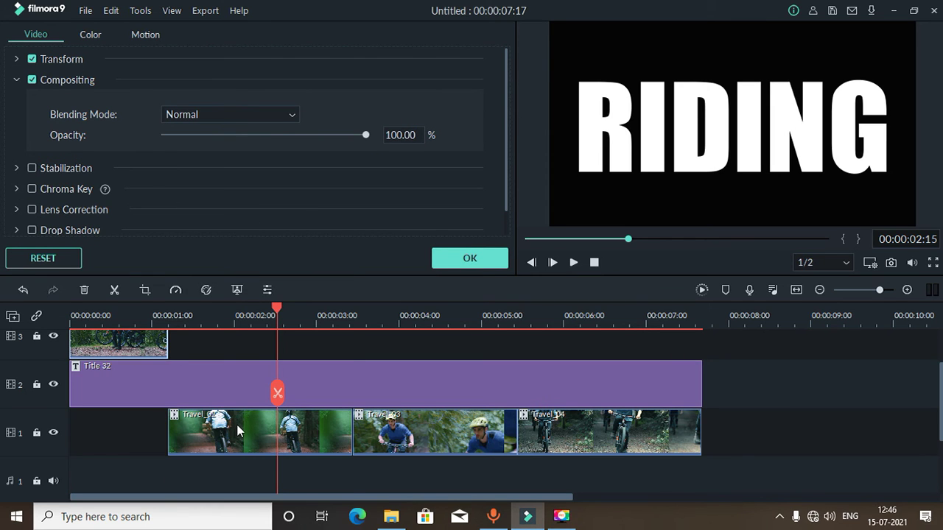
left_click_drag(237, 425, 226, 388)
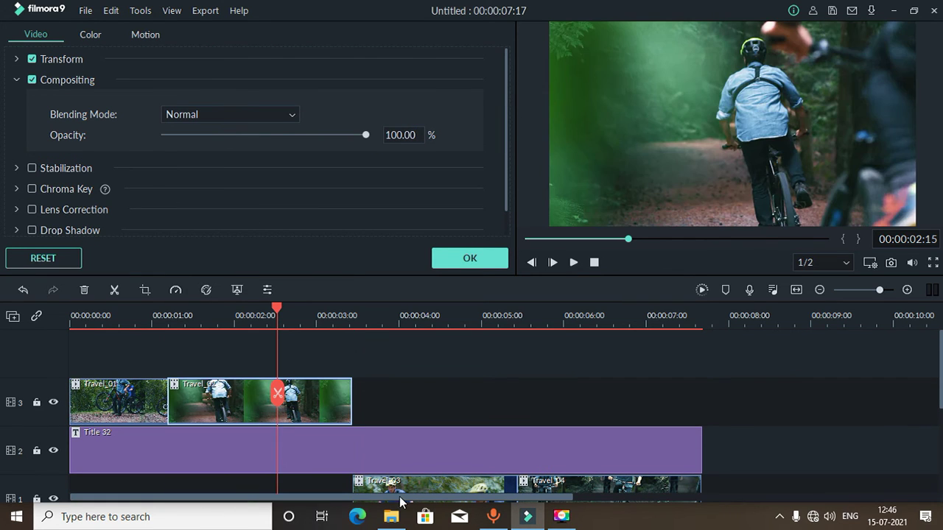
left_click_drag(432, 480, 431, 403)
left_click_drag(632, 489, 629, 425)
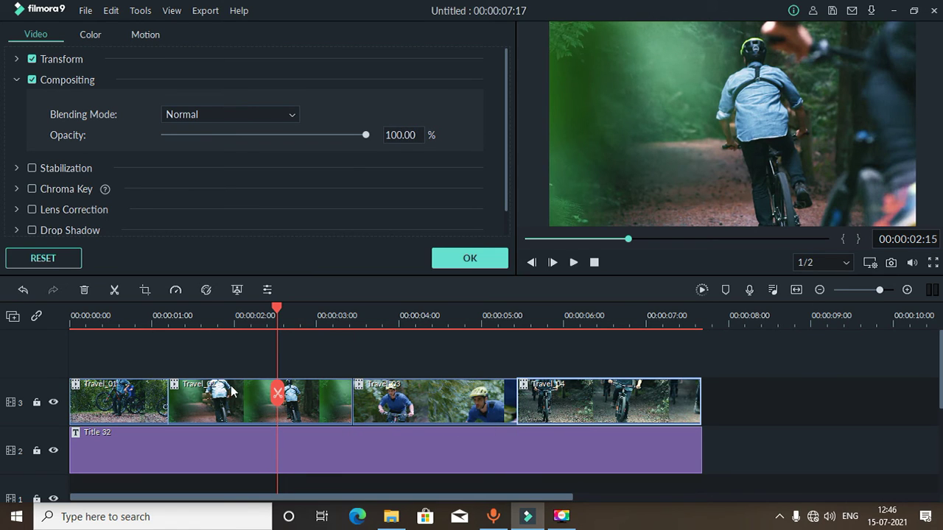
Step: Set the Travel_01 clip's blending mode to Darken
left_click(129, 399)
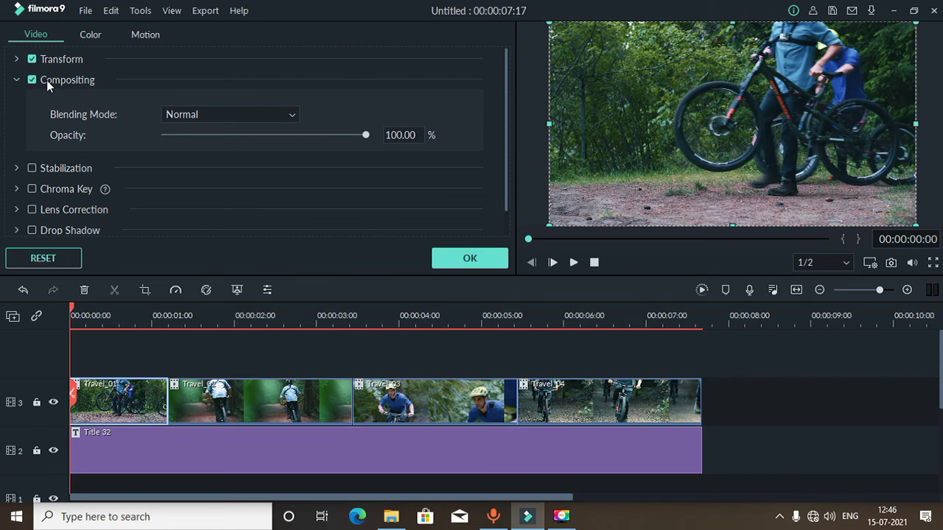
left_click(241, 116)
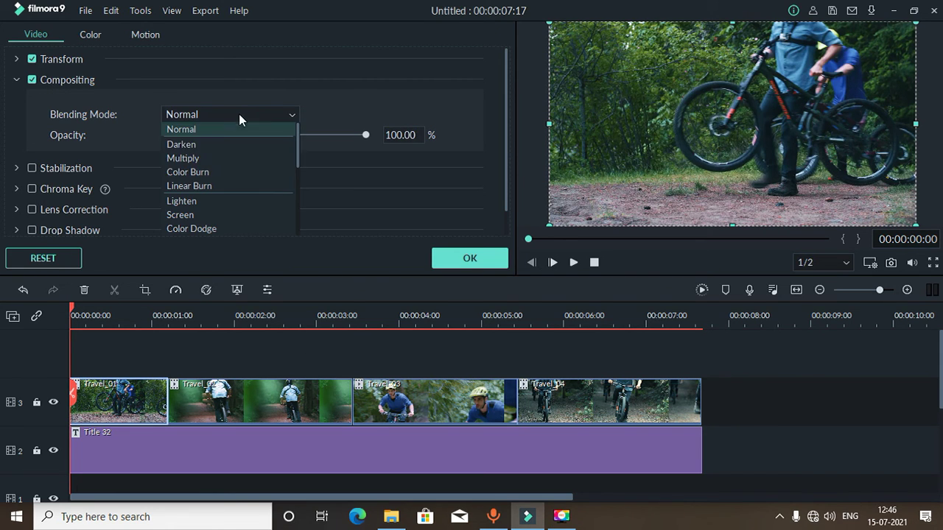
left_click(203, 141)
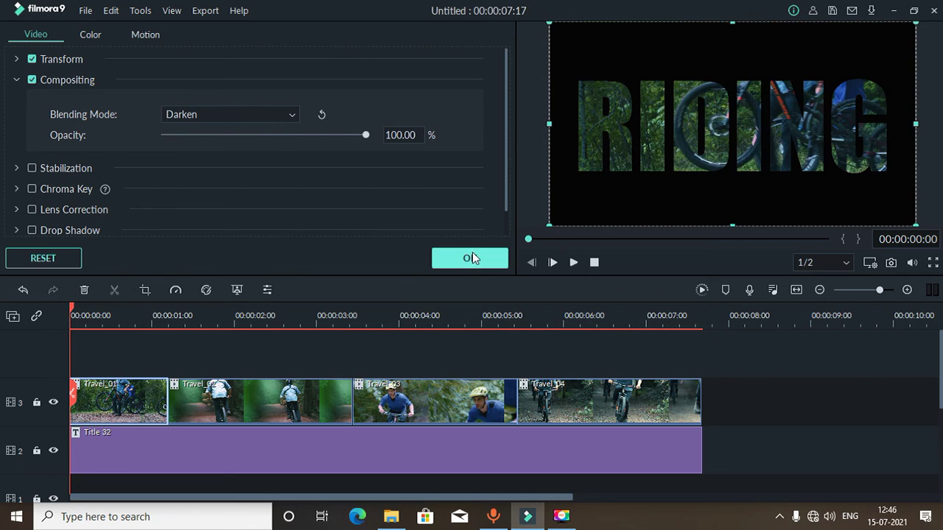
left_click(472, 258)
Step: Set the Travel_02 clip's blending mode to Darken
double_click(298, 415)
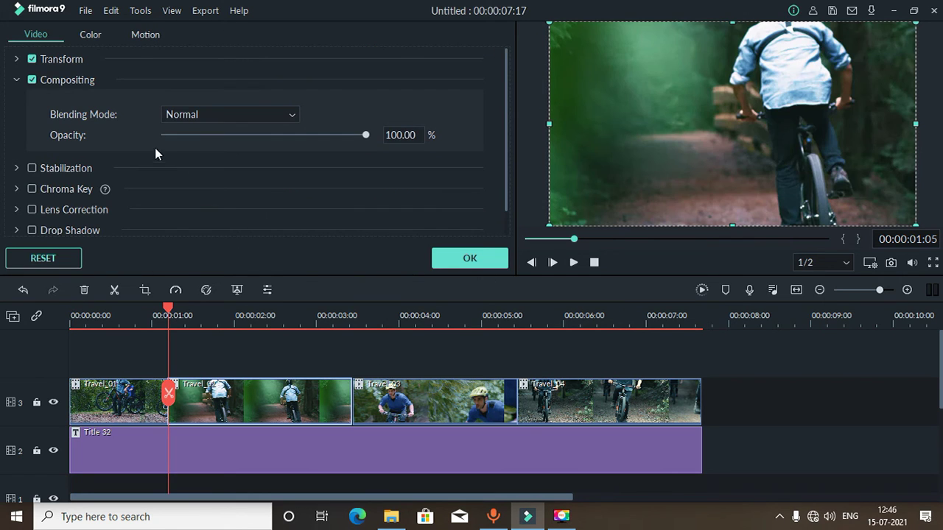
left_click(177, 114)
left_click(192, 144)
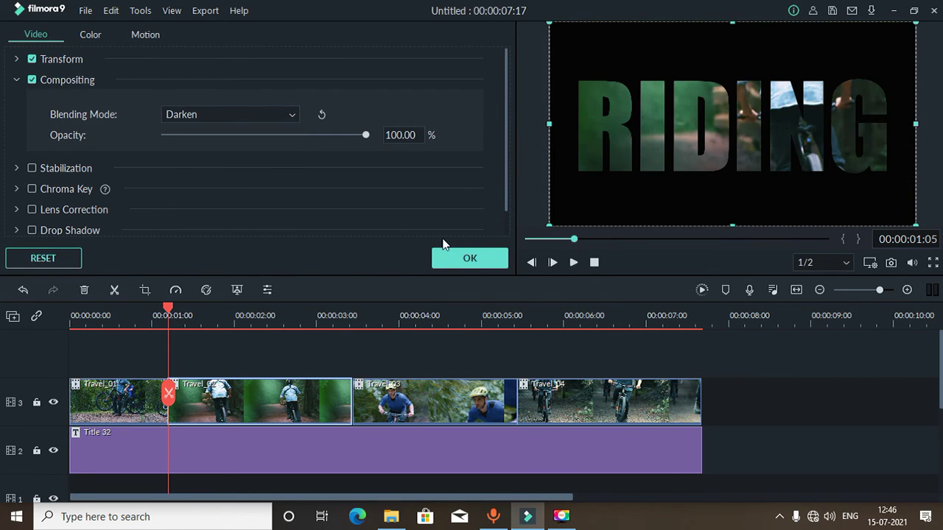
left_click(465, 258)
Step: Set the Travel_03 clip's blending mode to Darken
left_click(435, 408)
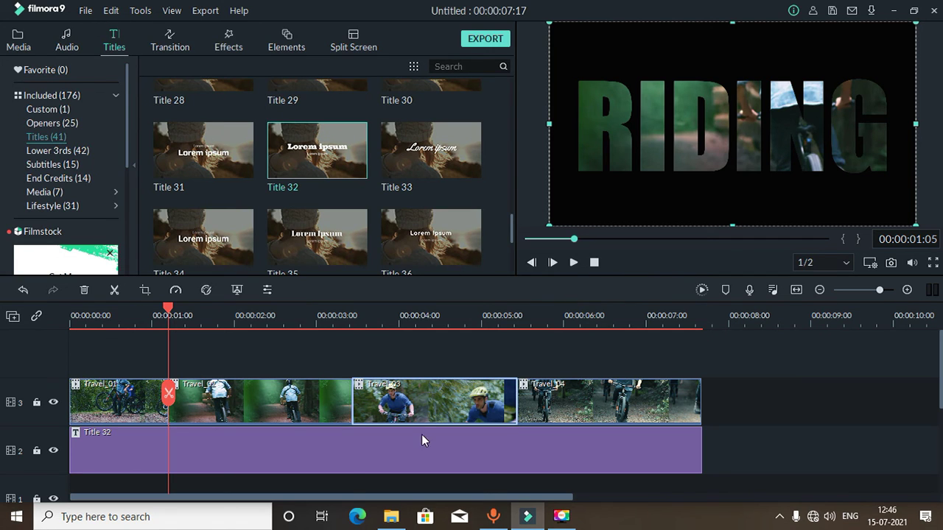
double_click(425, 391)
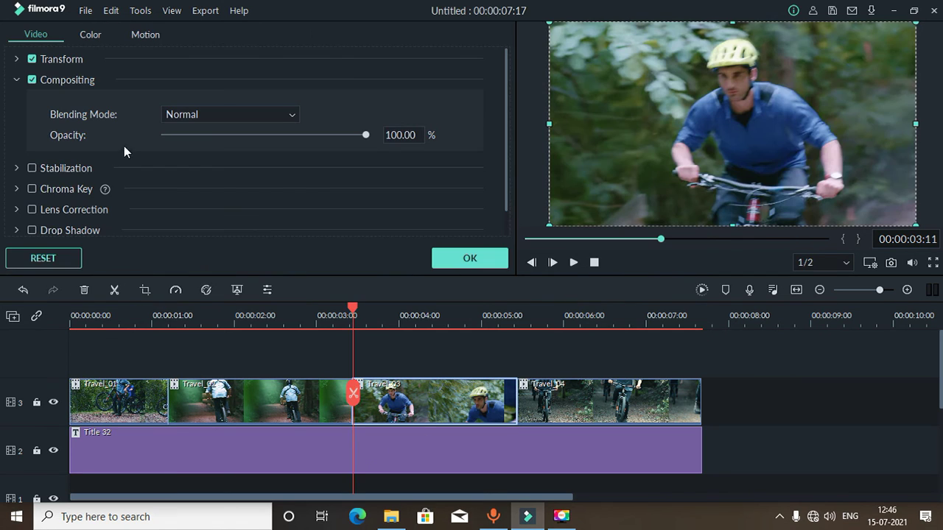
left_click(255, 114)
left_click(218, 143)
left_click(482, 257)
Step: Set the Travel_04 clip's blending mode to Darken
double_click(594, 403)
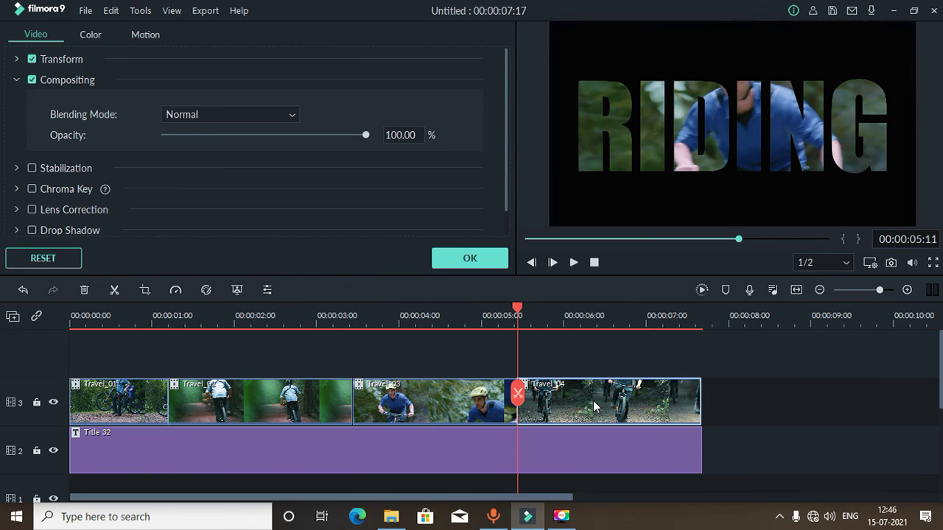
left_click(224, 114)
left_click(203, 143)
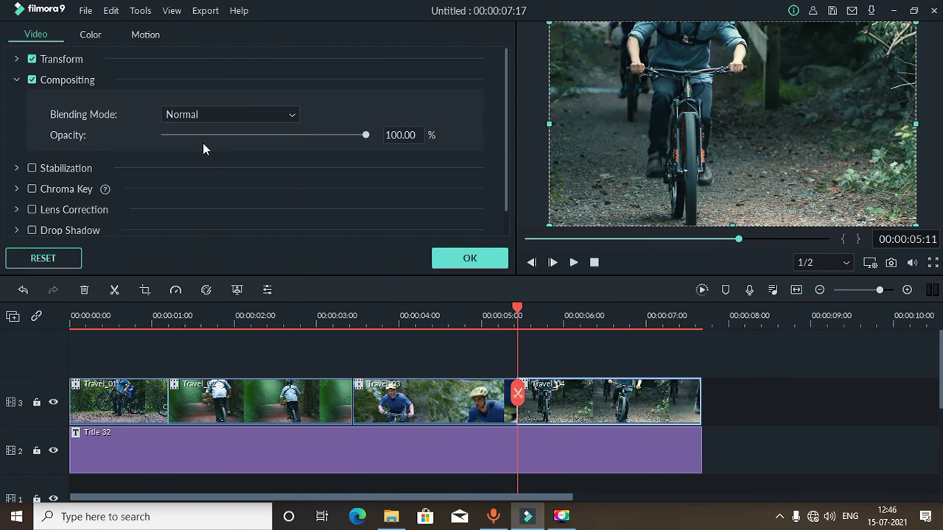
left_click(468, 260)
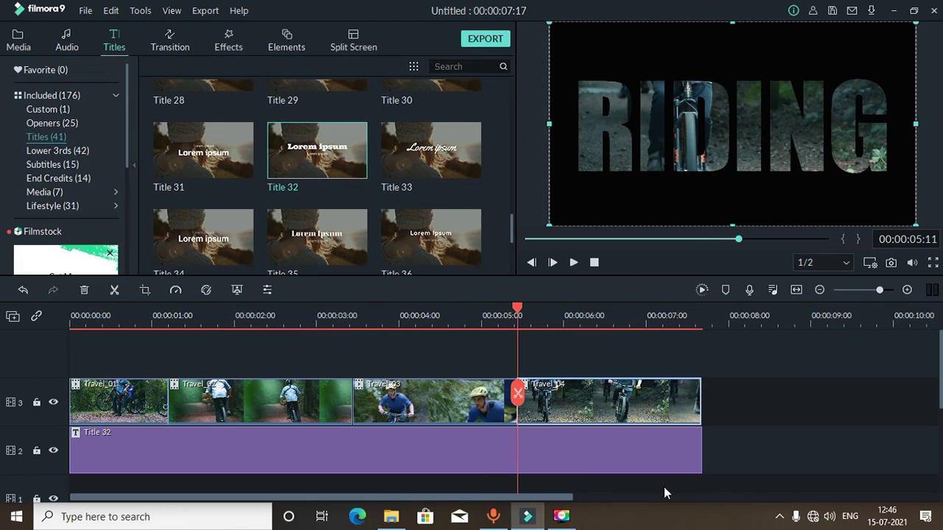
Step: Return the playhead to the beginning of the timeline and play back the finished title effect
left_click(798, 401)
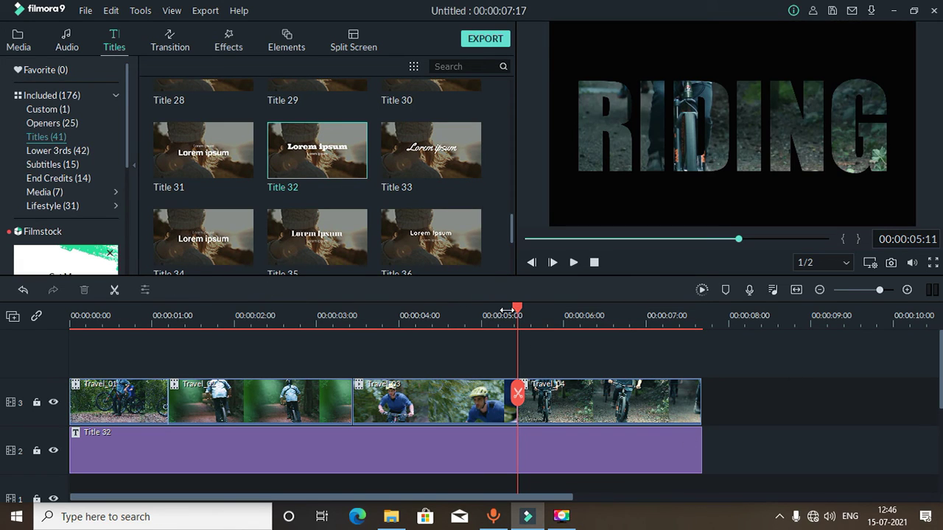
left_click_drag(519, 314, 71, 315)
key("space")
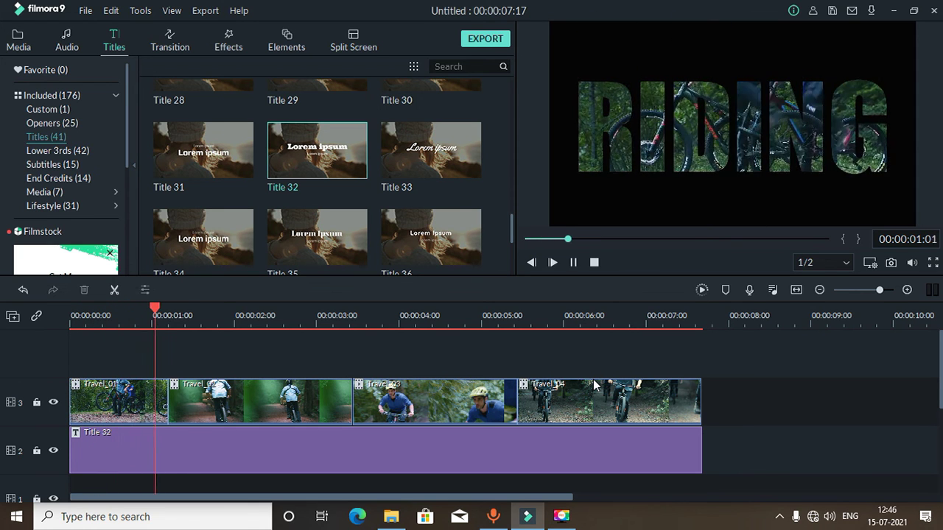